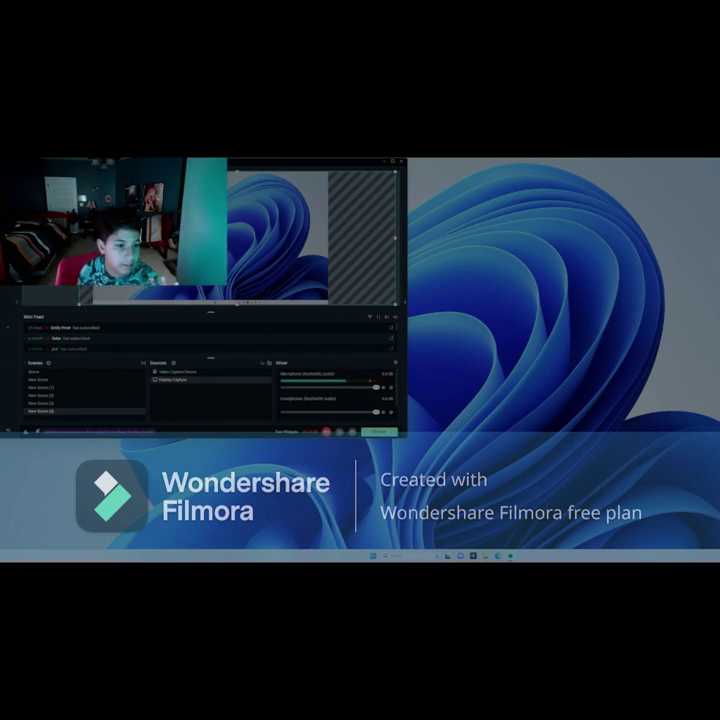
- Minimize the streaming software window and switch to Wondershare Filmora
left_click(76, 296)
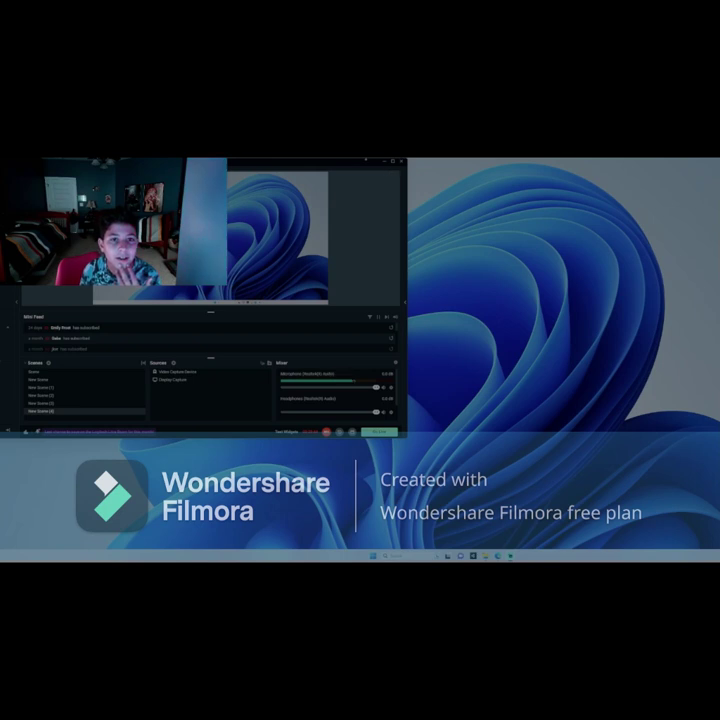
left_click(385, 163)
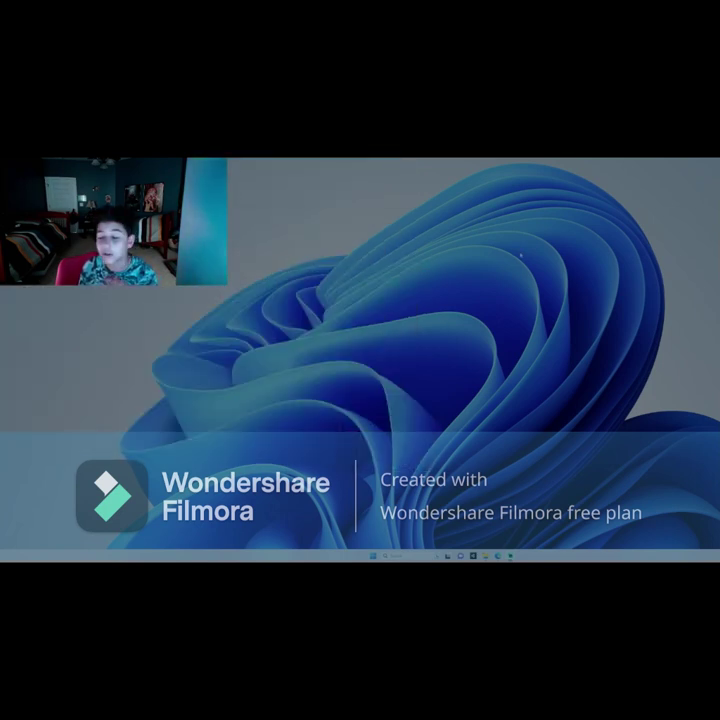
mouse_move(510, 556)
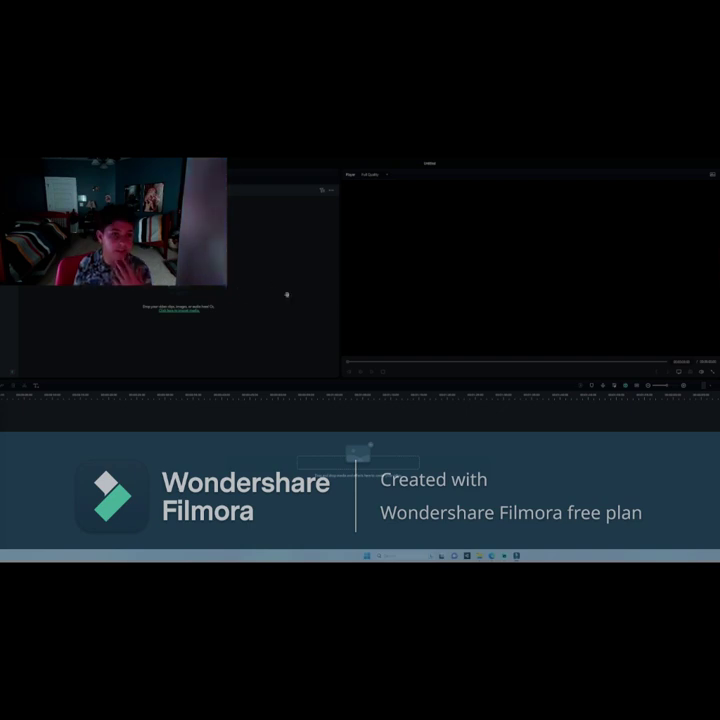
- Import the dark yellow hallway gameplay clip, place it on the timeline and match the project settings to the media
left_click(173, 311)
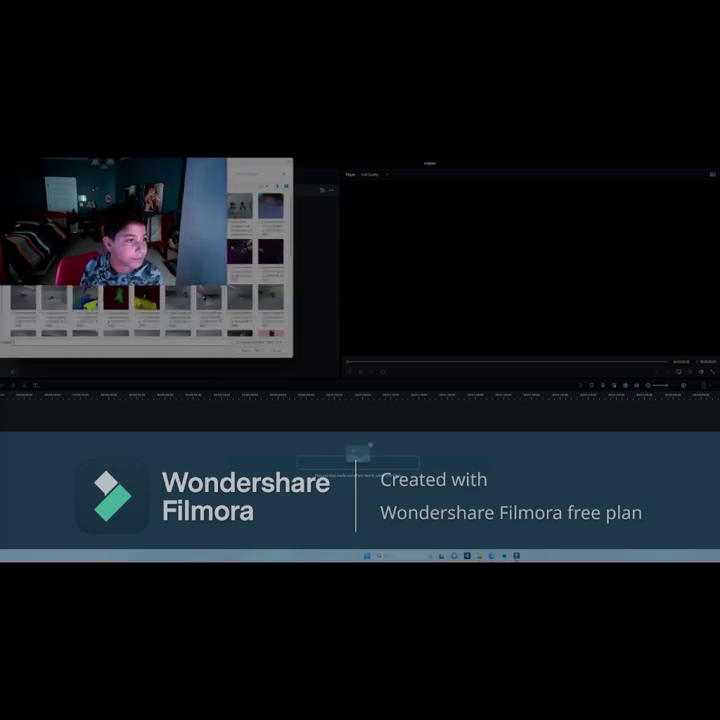
scroll(145, 264, "down", 10)
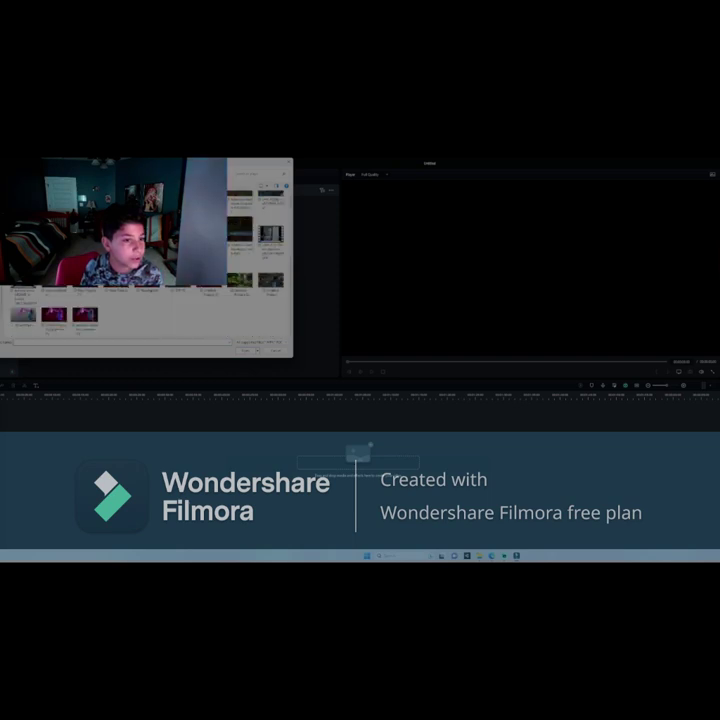
scroll(44, 303, "up", 3)
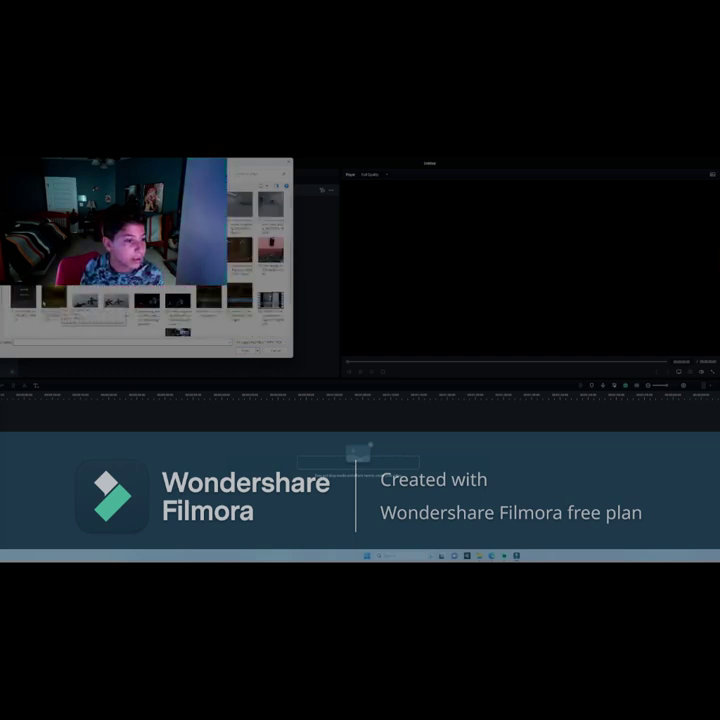
left_click(53, 298)
left_click(243, 349)
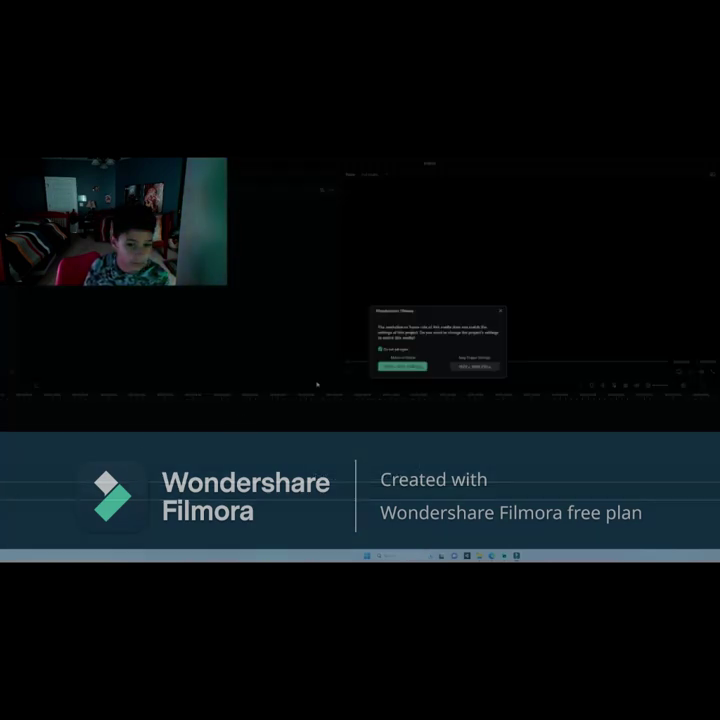
left_click(402, 367)
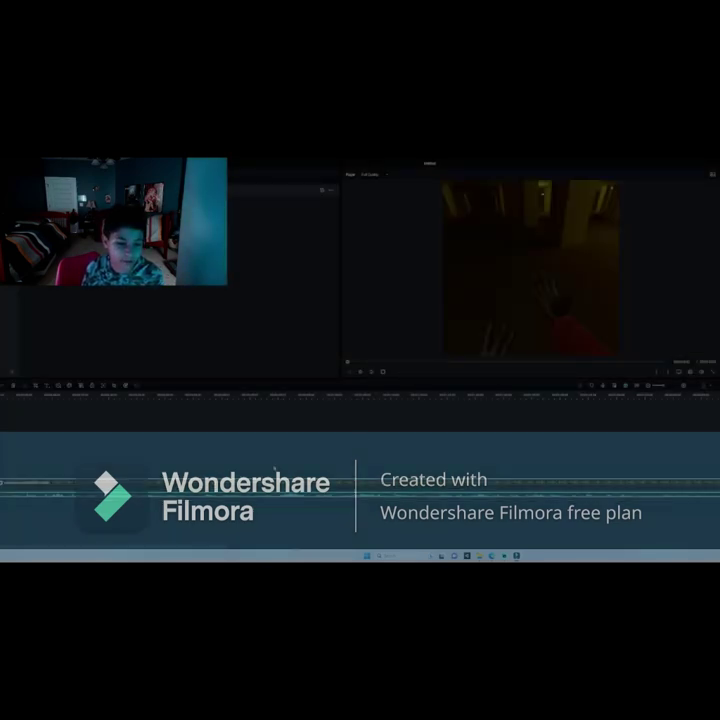
- Split the gameplay clip early in the footage and delete the section before the cut
left_click_drag(350, 363, 424, 367)
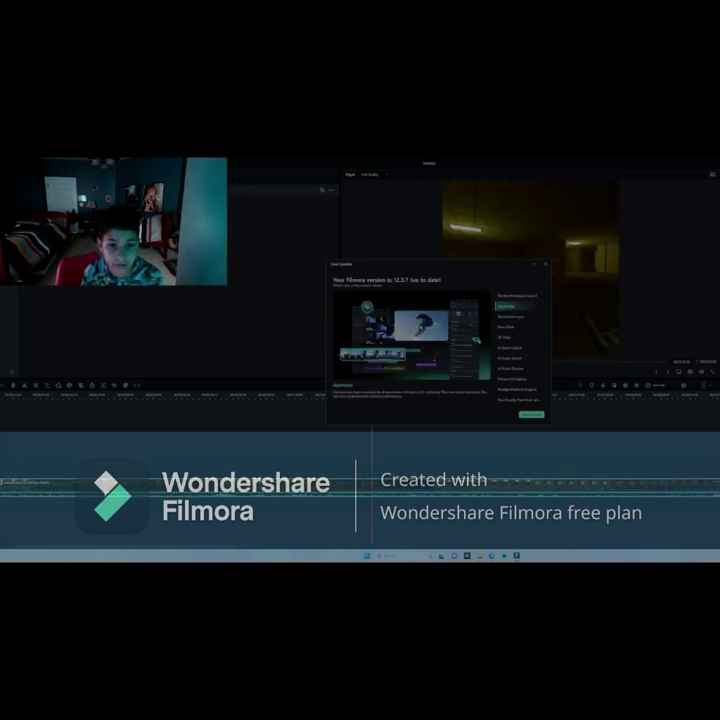
left_click(545, 265)
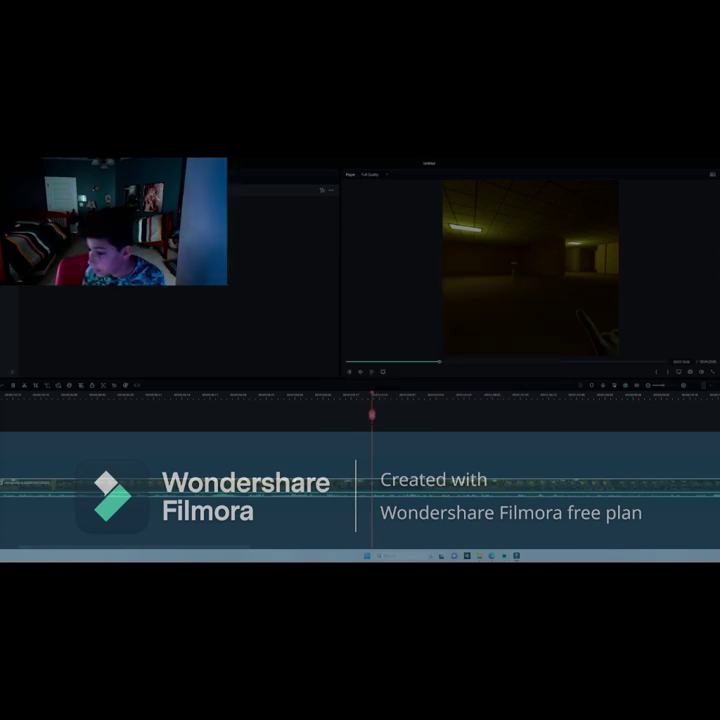
left_click_drag(440, 364, 273, 438)
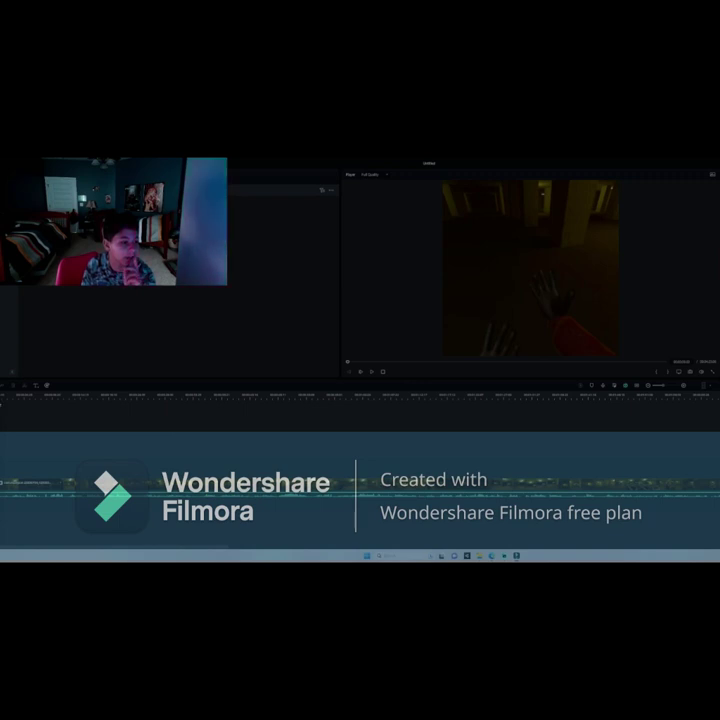
left_click_drag(2, 396, 227, 397)
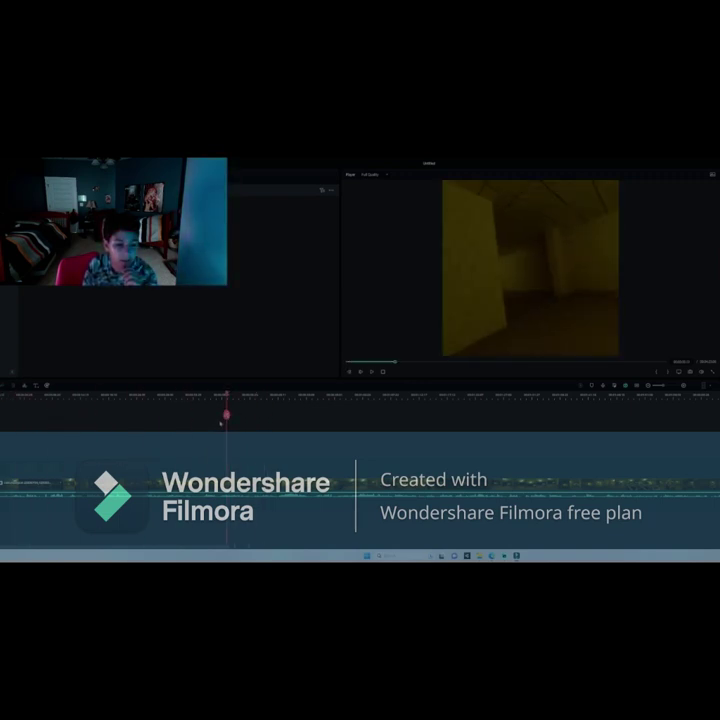
left_click(227, 414)
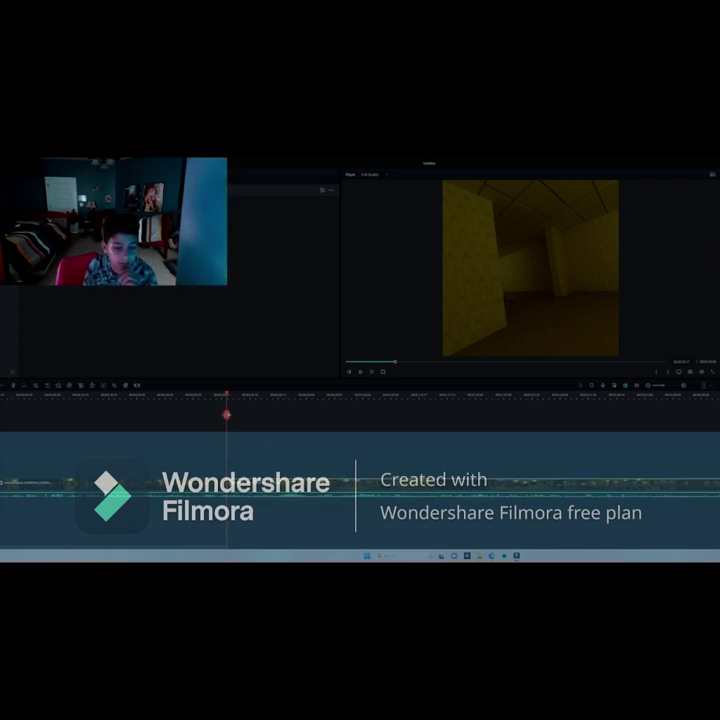
left_click(168, 474)
key("Delete")
- Cut off the end of the gameplay clip just before the NOCLIP VR menu appears
left_click_drag(393, 362, 656, 371)
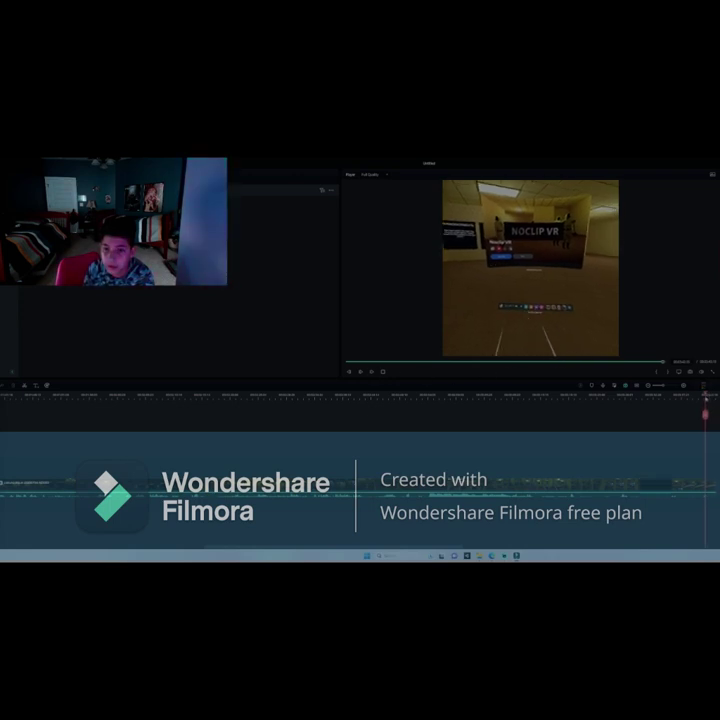
left_click(710, 490)
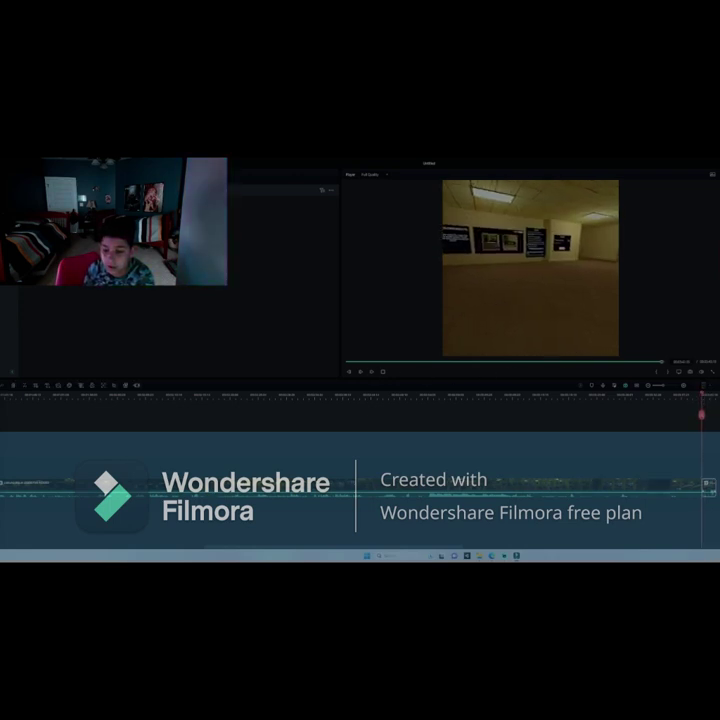
key("space")
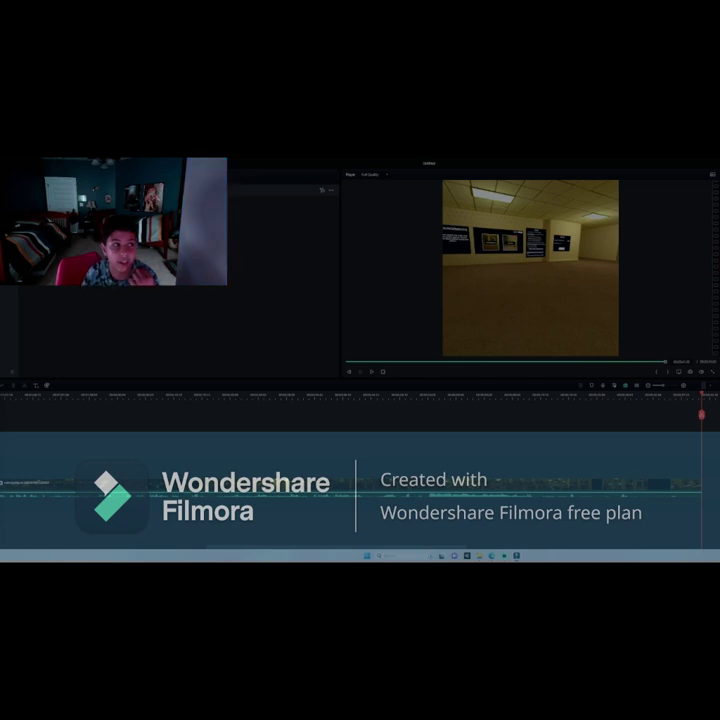
- Add the blue opener title reading "zc plays join the discord" at the start of the timeline and preview it
left_click(110, 172)
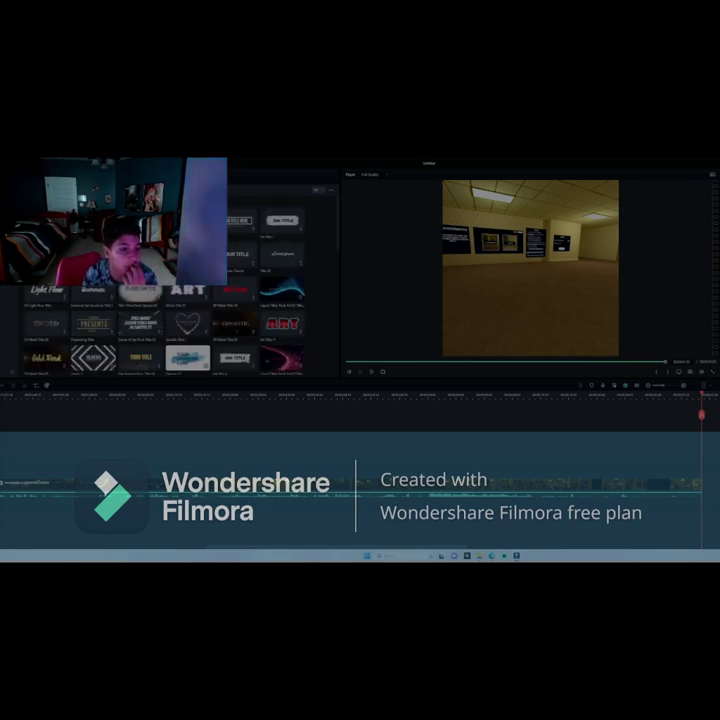
left_click(140, 172)
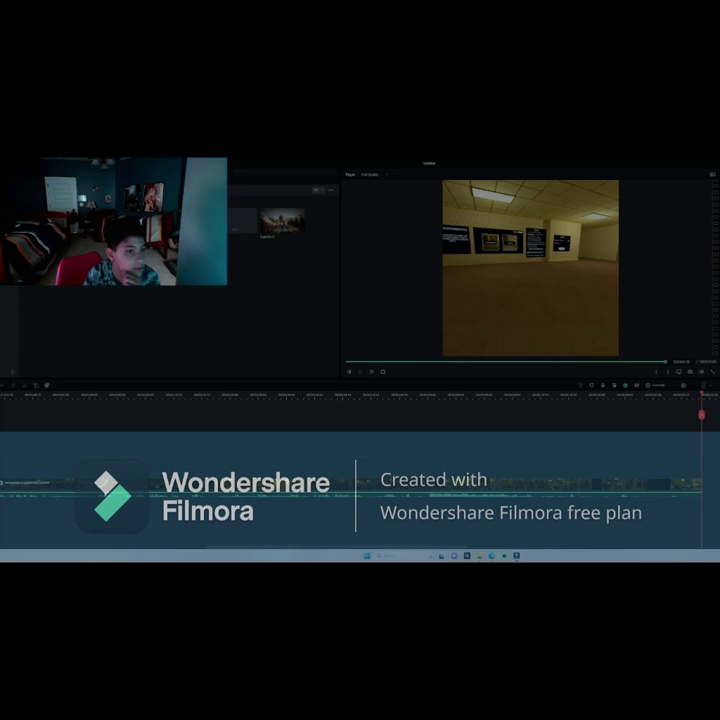
left_click_drag(364, 361, 312, 369)
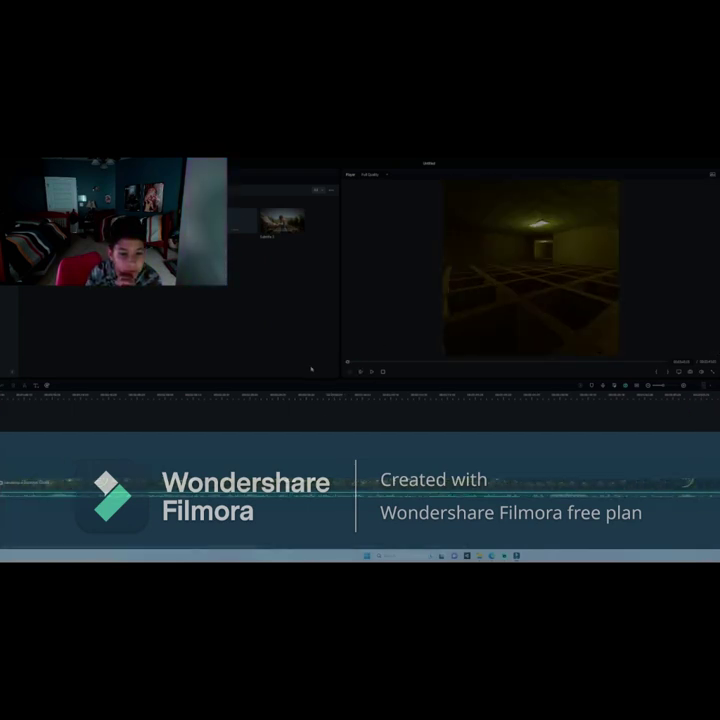
left_click_drag(185, 222, 1, 497)
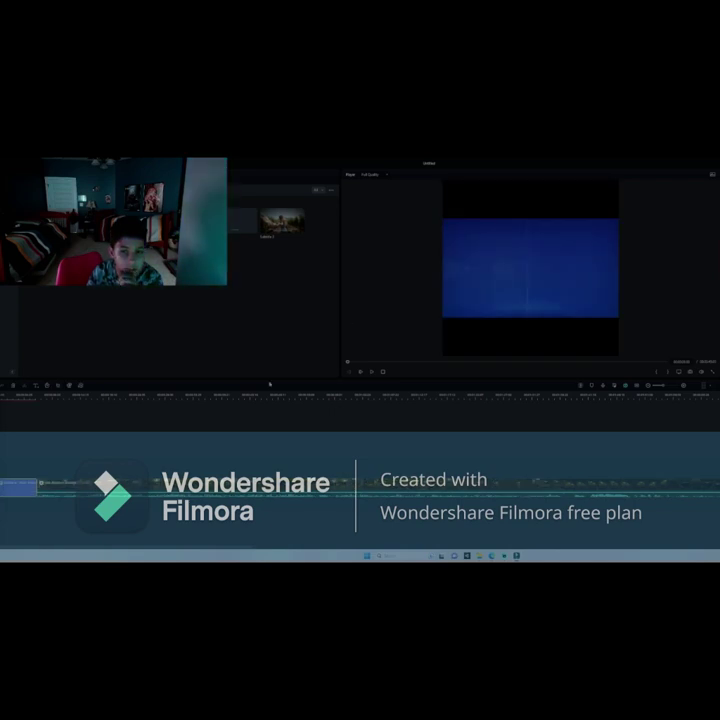
left_click(372, 372)
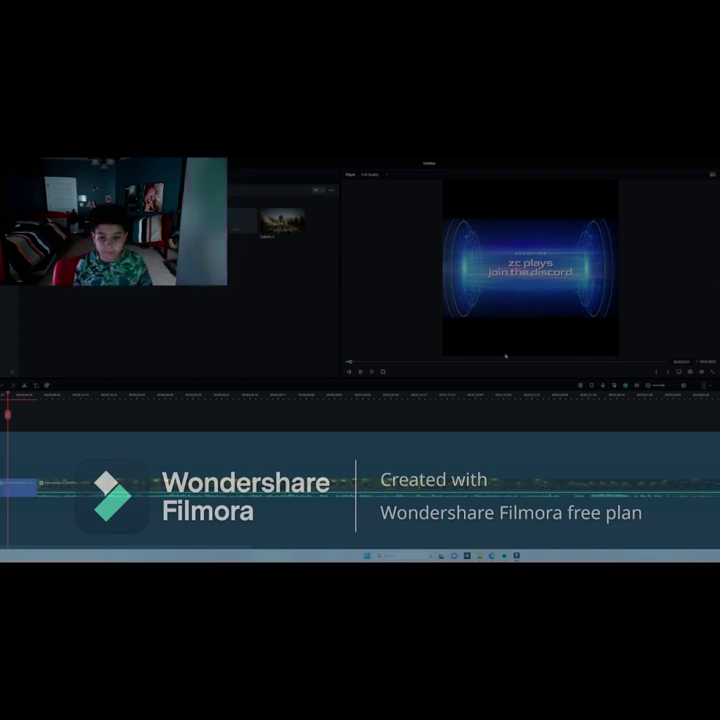
- Add the purple "THANKS FOR WATCHING" ending title after the gameplay clip and play it back
left_click_drag(518, 364, 666, 370)
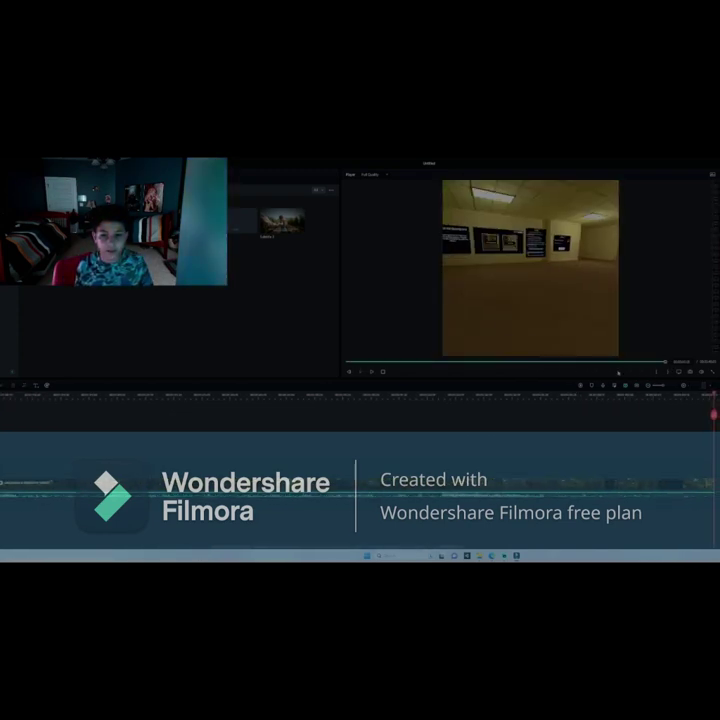
left_click_drag(283, 221, 713, 495)
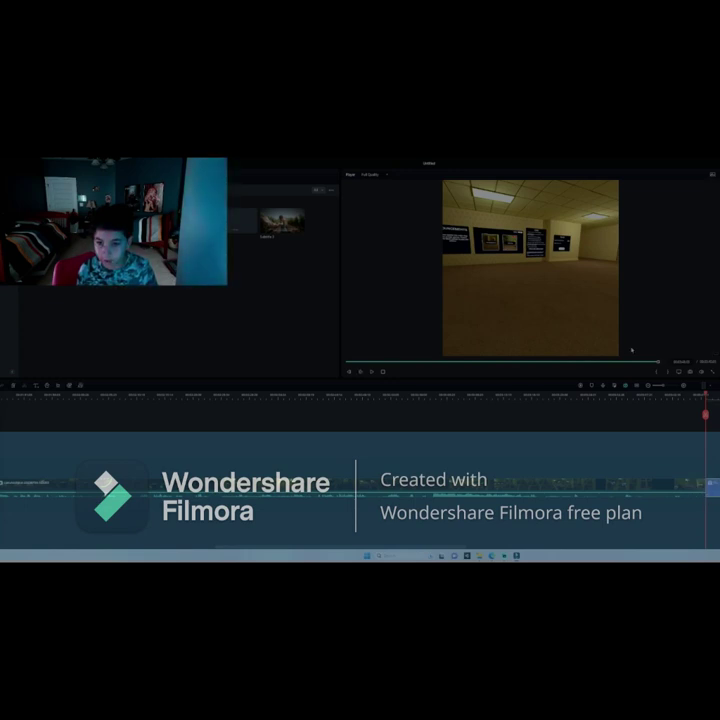
left_click(373, 372)
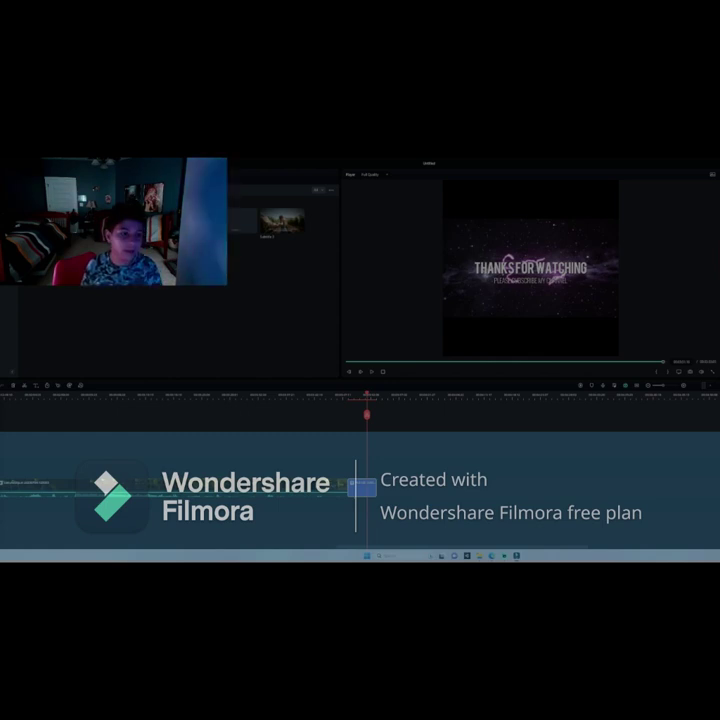
- Add the rolling cast credits title after the closing title and preview it
left_click_drag(242, 222, 386, 490)
left_click(373, 373)
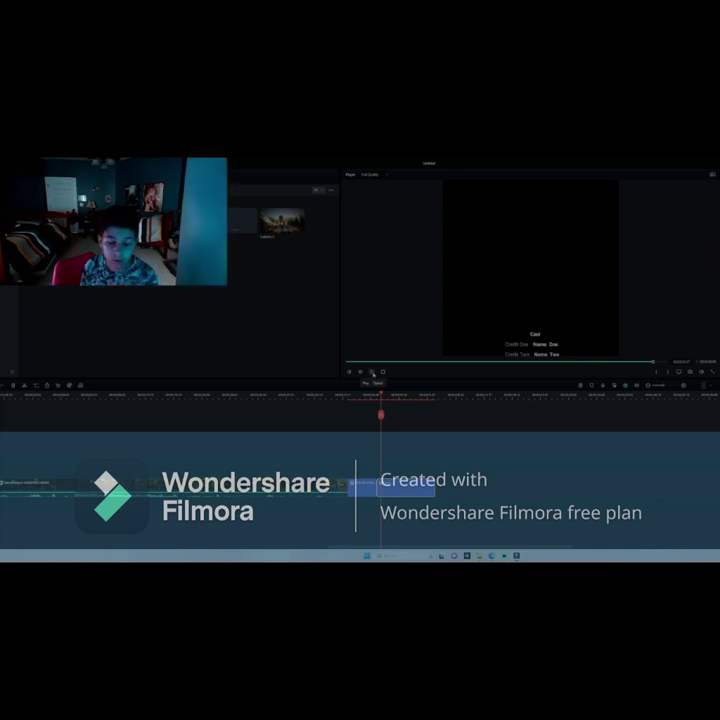
left_click(372, 373)
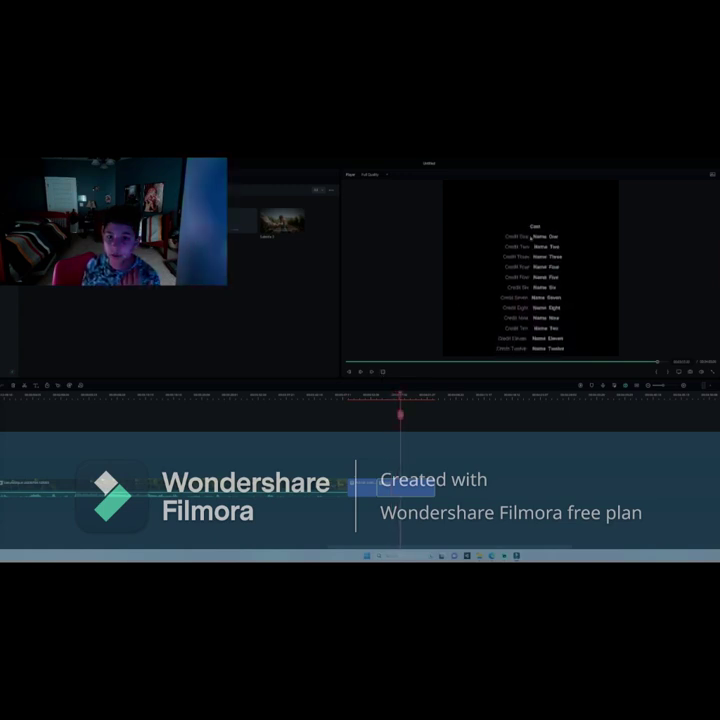
- Replace the "Credit One" label in the rolling credits with random sample text
double_click(524, 237)
left_click(526, 208)
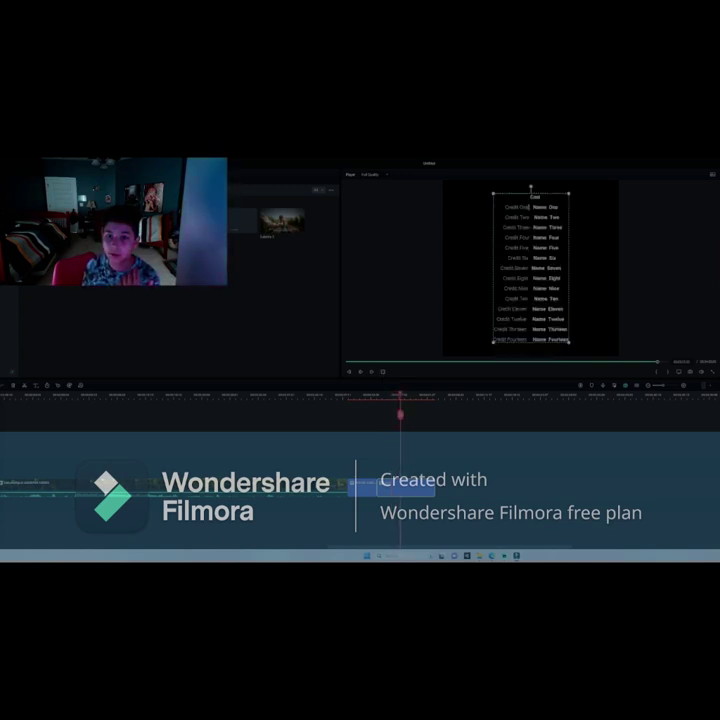
key("BackSpace")
key("BackSpace")
key("BackSpace")
key("BackSpace")
key("BackSpace")
key("BackSpace")
key("BackSpace")
key("BackSpace")
key("BackSpace")
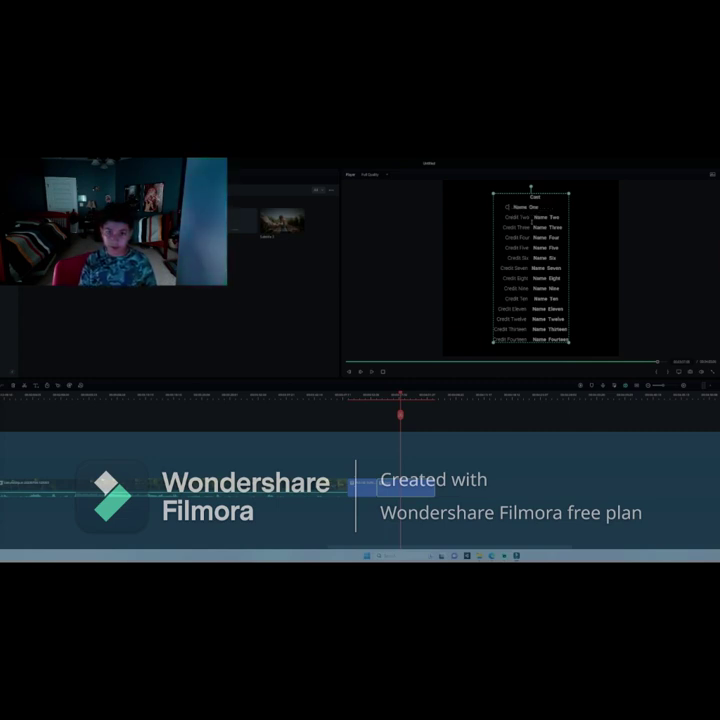
key("BackSpace")
type("zopolyok")
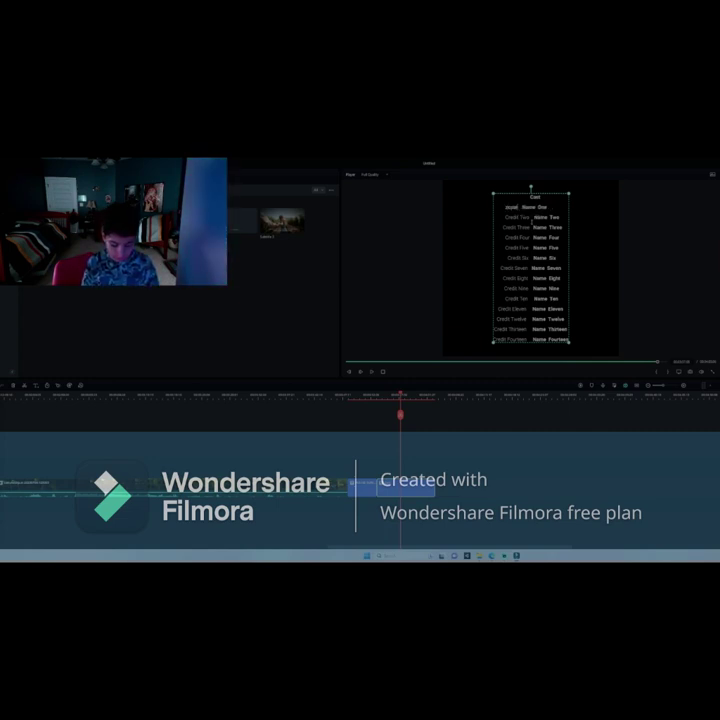
type("dbvjdbvbvhdj")
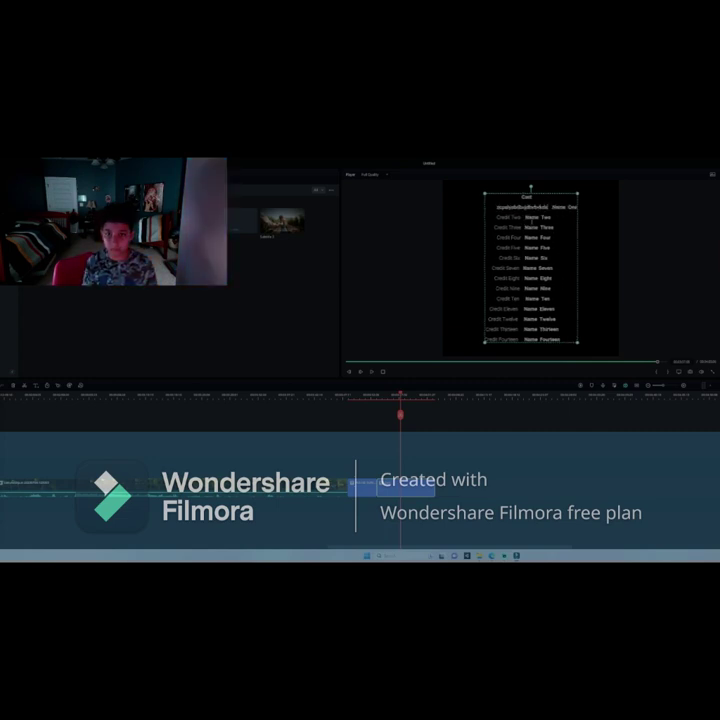
- Erase the sample text from the first credit line together with the "Cast" heading
key("BackSpace")
key("BackSpace")
key("BackSpace")
key("BackSpace")
key("BackSpace")
key("BackSpace")
key("BackSpace")
key("BackSpace")
key("BackSpace")
key("BackSpace")
key("BackSpace")
key("BackSpace")
key("BackSpace")
key("BackSpace")
key("BackSpace")
key("BackSpace")
key("BackSpace")
key("BackSpace")
key("BackSpace")
key("BackSpace")
key("BackSpace")
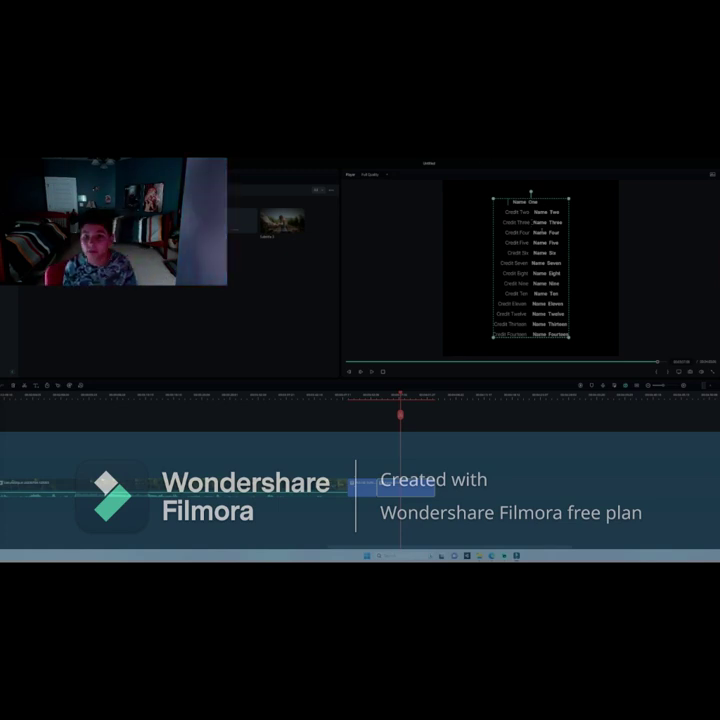
- Delete the rolling credits clip from the end of the timeline
left_click(451, 472)
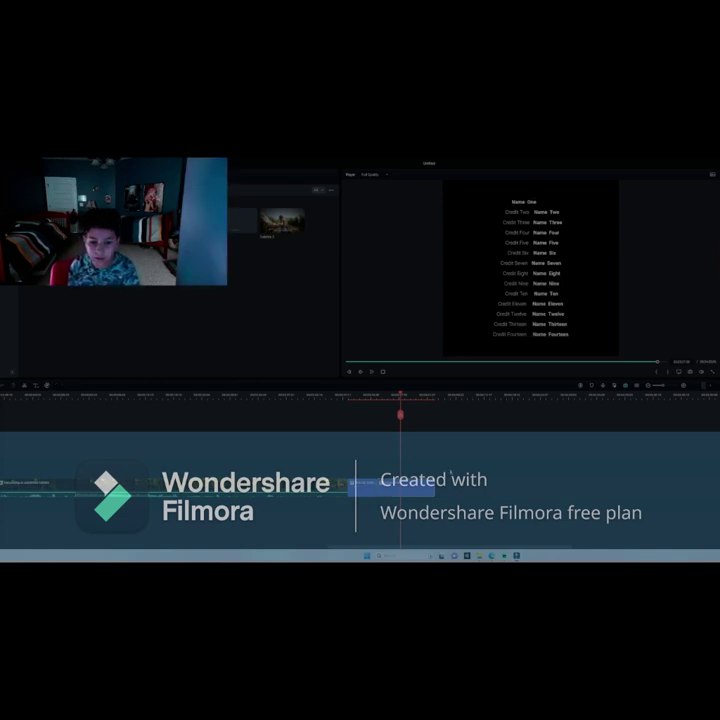
left_click(431, 489)
key("Delete")
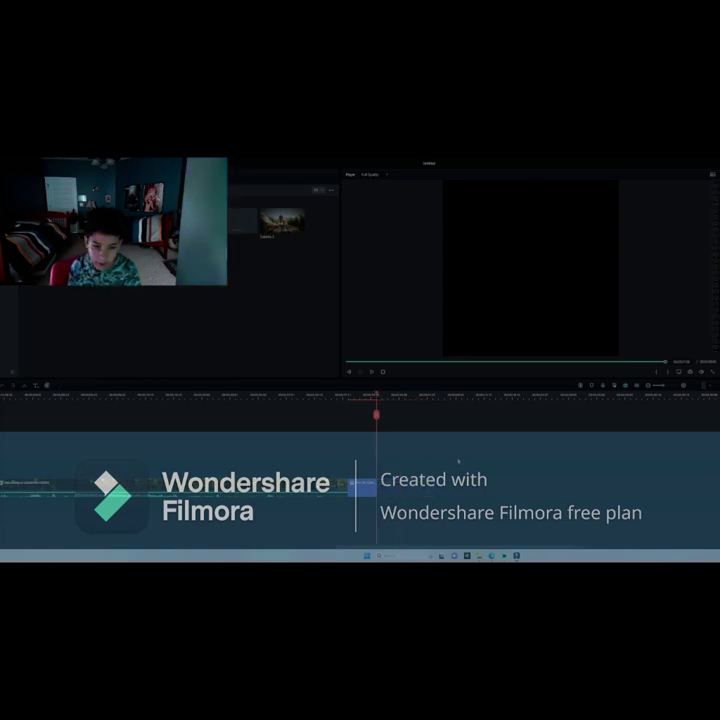